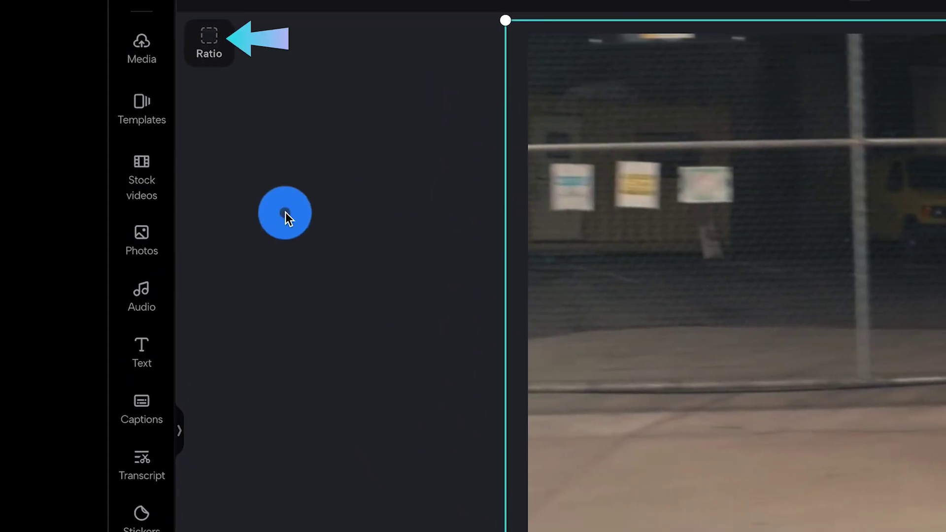
Switch the canvas ratio to 9:16 (TikTok), letterboxing the landscape street clip
left_click(209, 42)
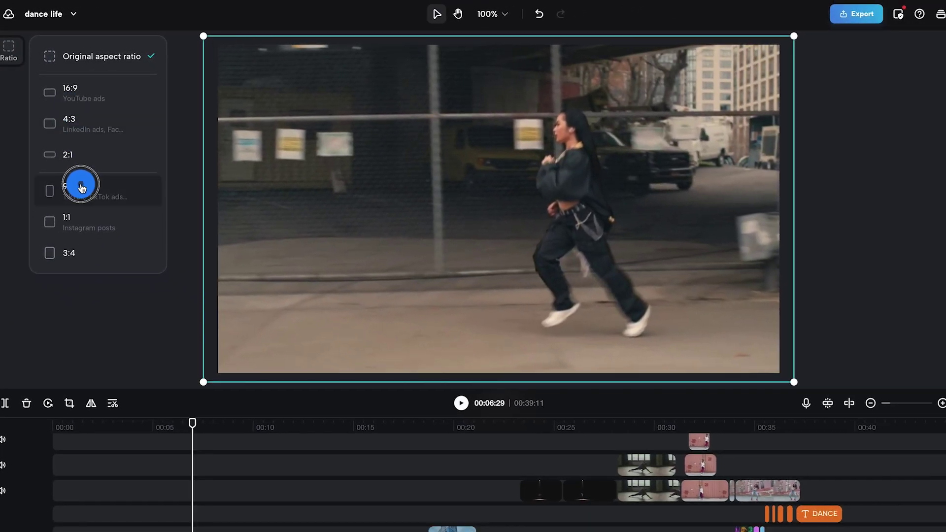
left_click(127, 206)
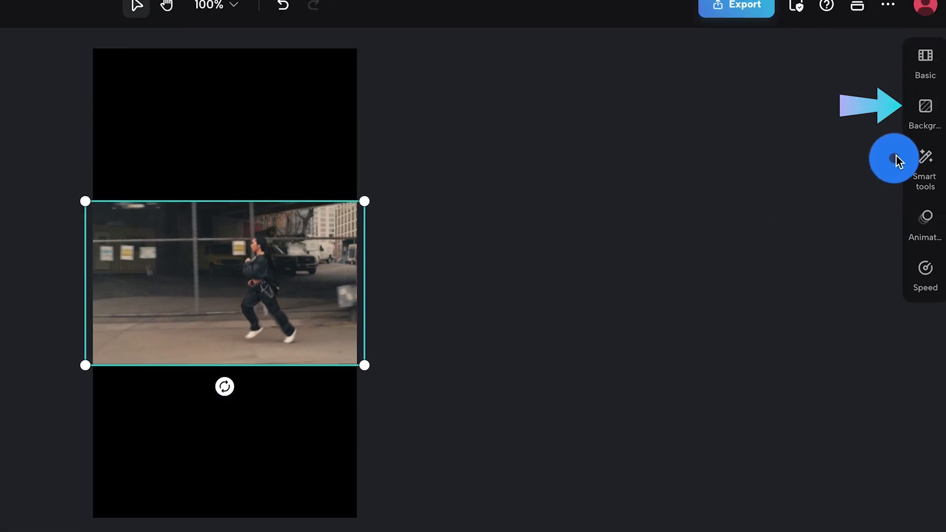
Try yellow-green, orange, red and magenta background colours, settling on the dark green swatch
left_click(926, 120)
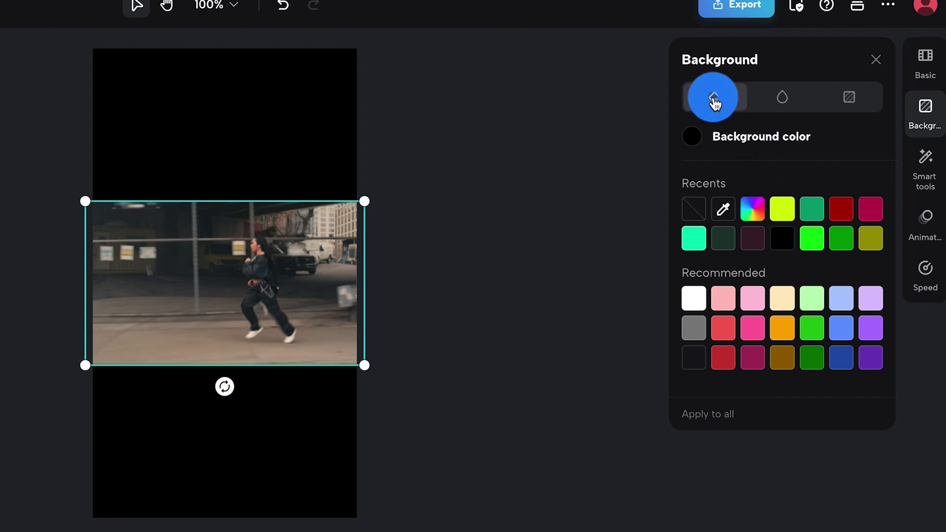
left_click(785, 209)
left_click(784, 328)
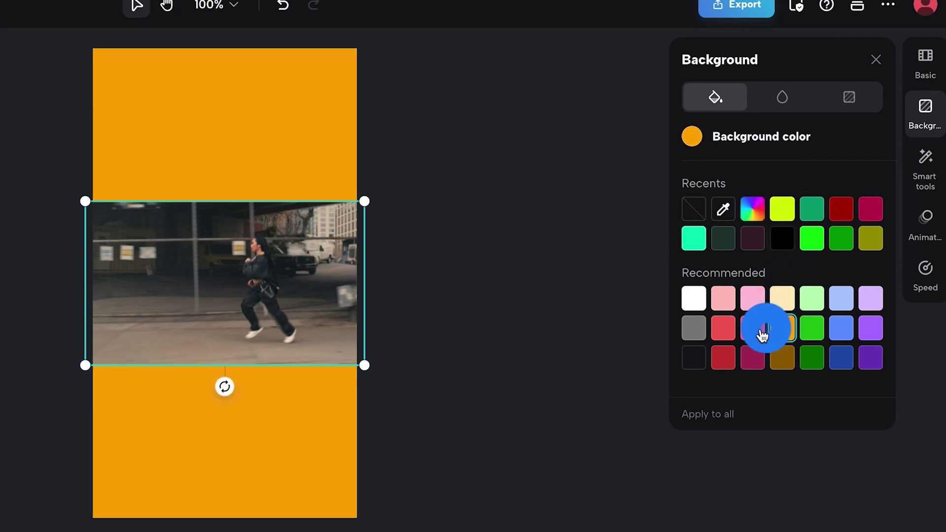
left_click(724, 330)
left_click(753, 359)
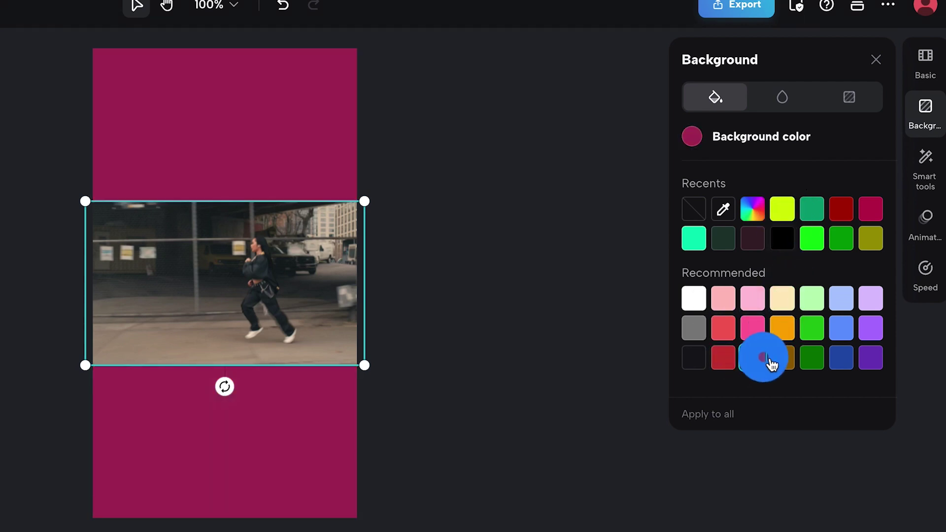
left_click(811, 356)
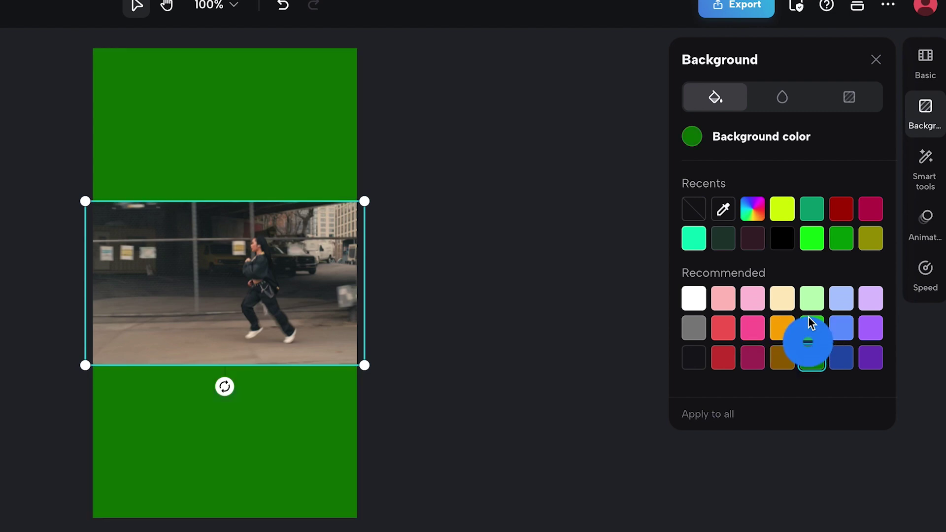
Step the video background blur from light to strongest, then switch to a black neon-hexagon pattern
left_click(787, 98)
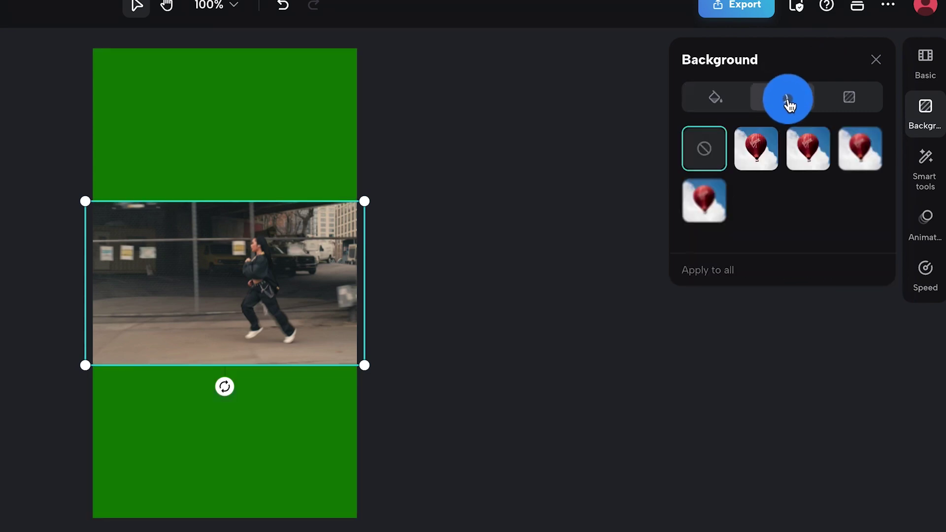
left_click(760, 156)
left_click(814, 154)
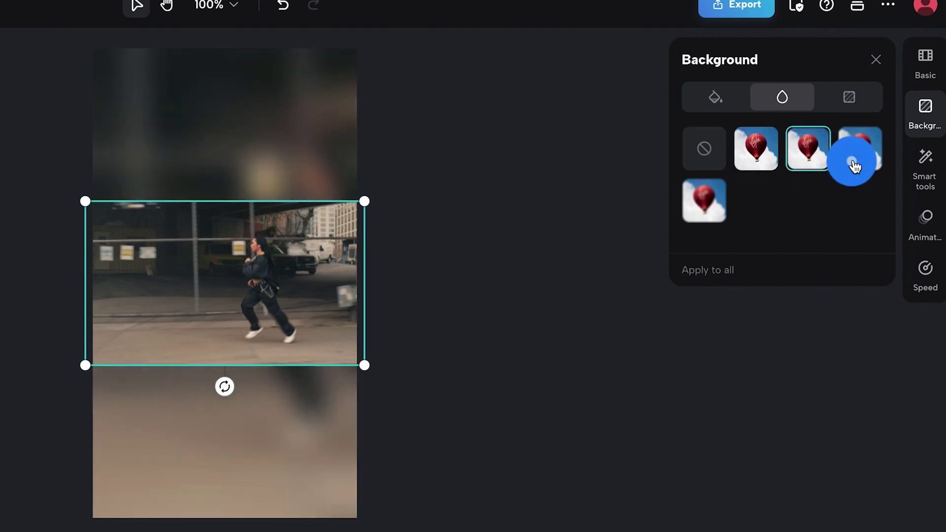
left_click(861, 157)
left_click(705, 199)
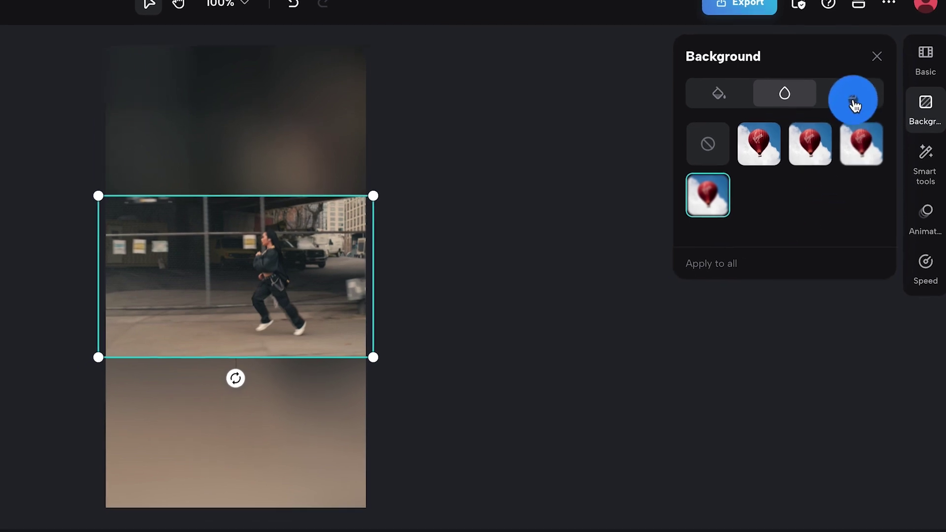
left_click(855, 96)
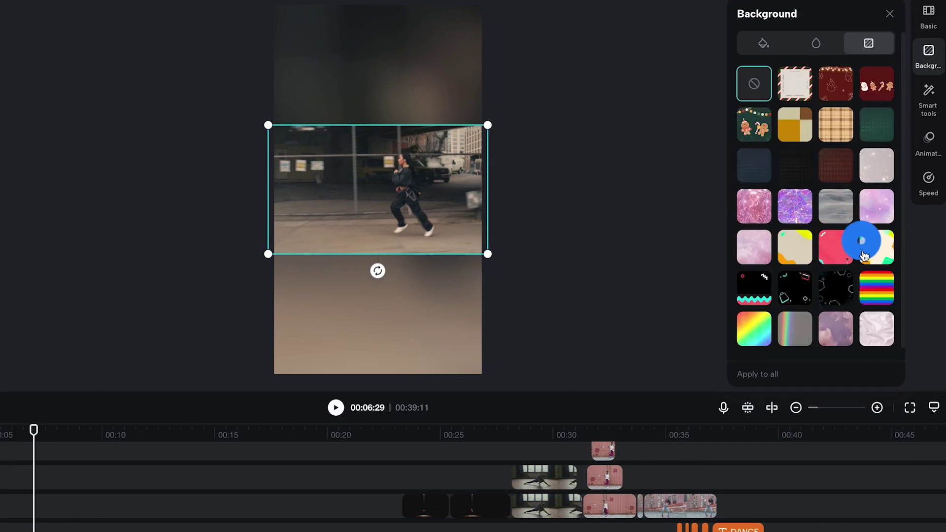
left_click(806, 295)
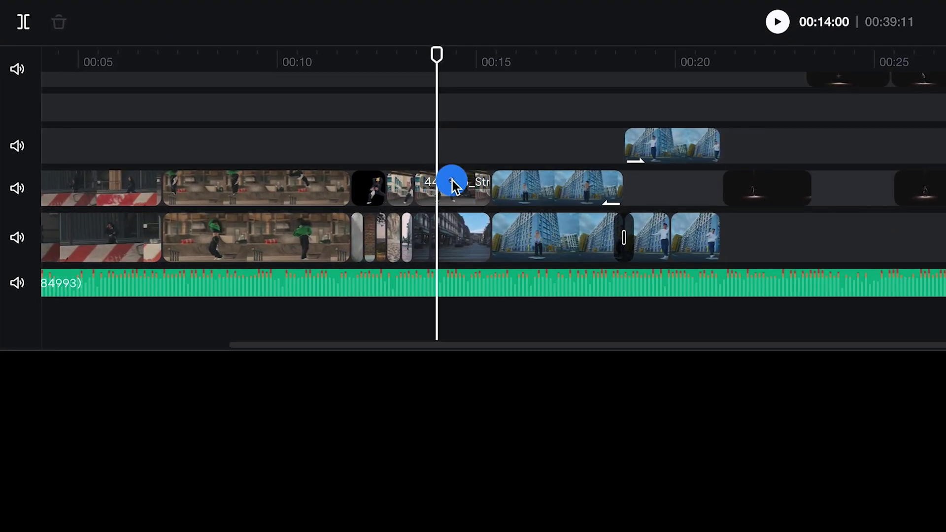
Select the yellow-hat dancer clip and turn on Auto removal to cut out its background
left_click(426, 224)
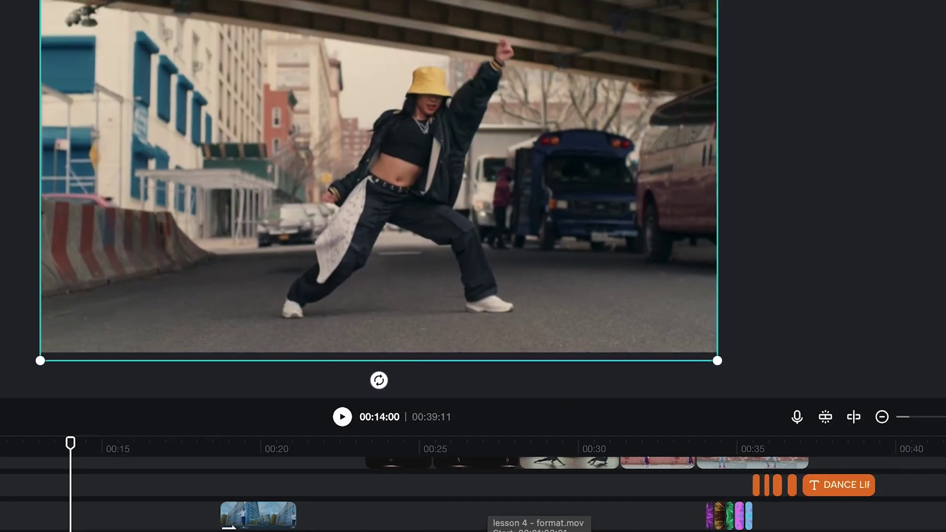
left_click(882, 148)
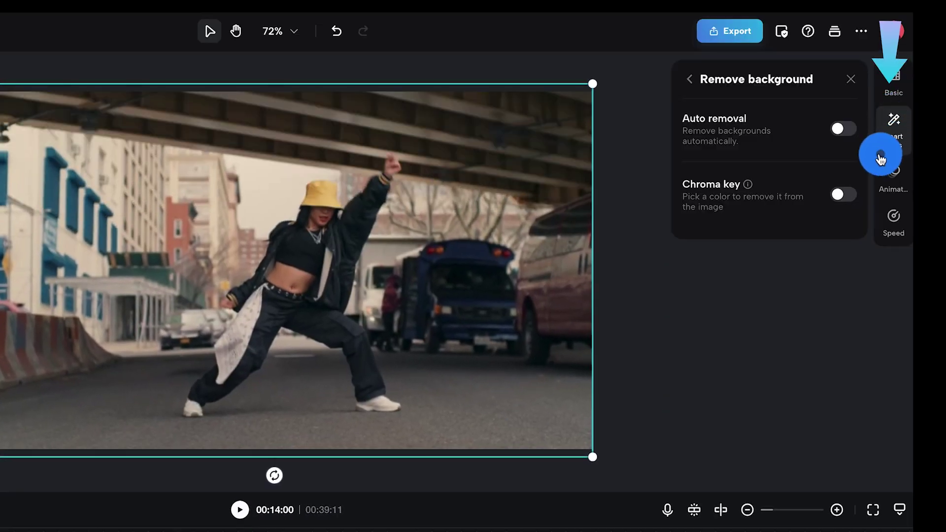
left_click(844, 126)
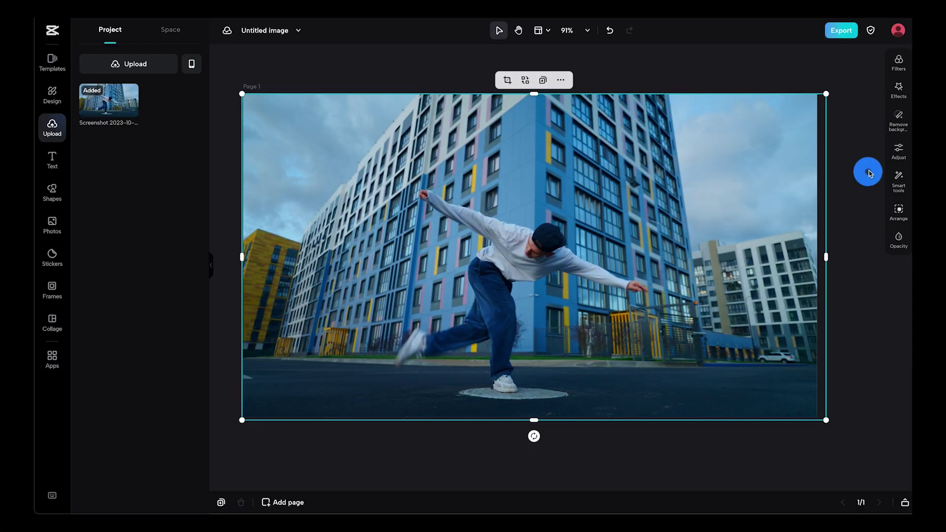
Turn on Auto removal in the image editor to cut out the breakdancer screenshot
left_click(898, 121)
left_click(866, 95)
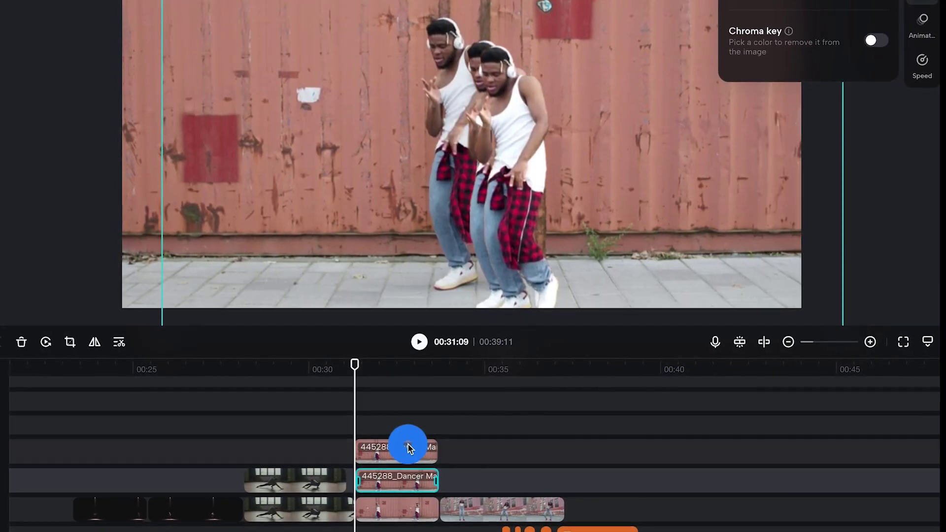
Select the upper cloned clip and drag the dancer copies apart into three side-by-side figures
left_click(407, 447)
left_click_drag(493, 222, 270, 235)
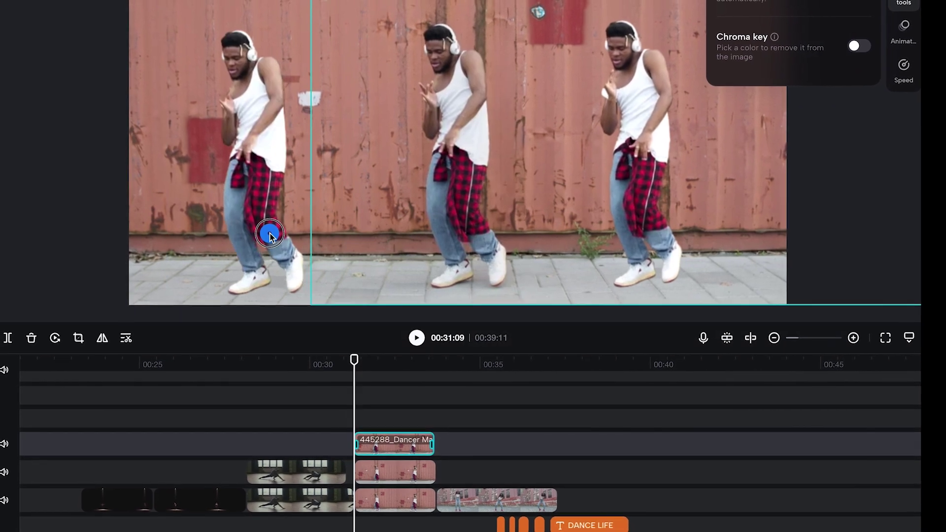
left_click(228, 200)
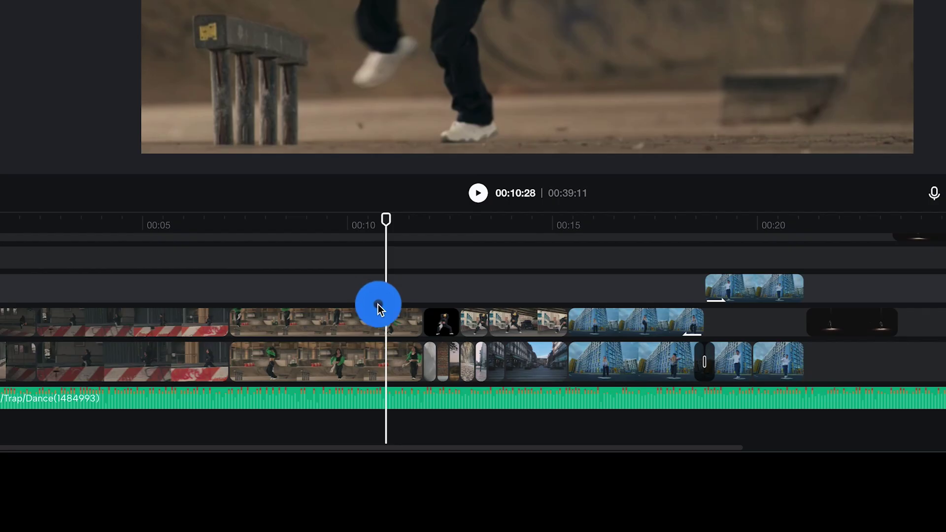
Give the Street Dance clip a Split mask rotated to -90° and shifted right to X 99
left_click(357, 328)
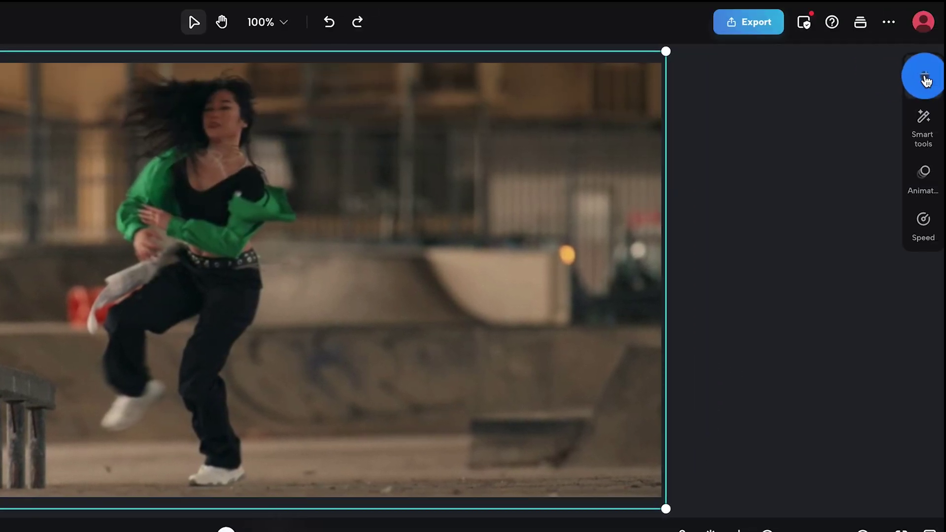
left_click(926, 78)
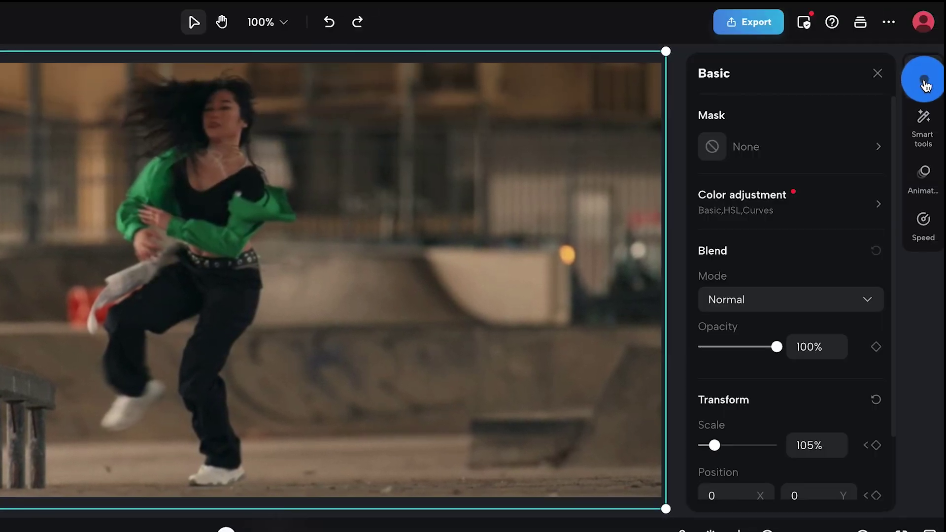
left_click(831, 145)
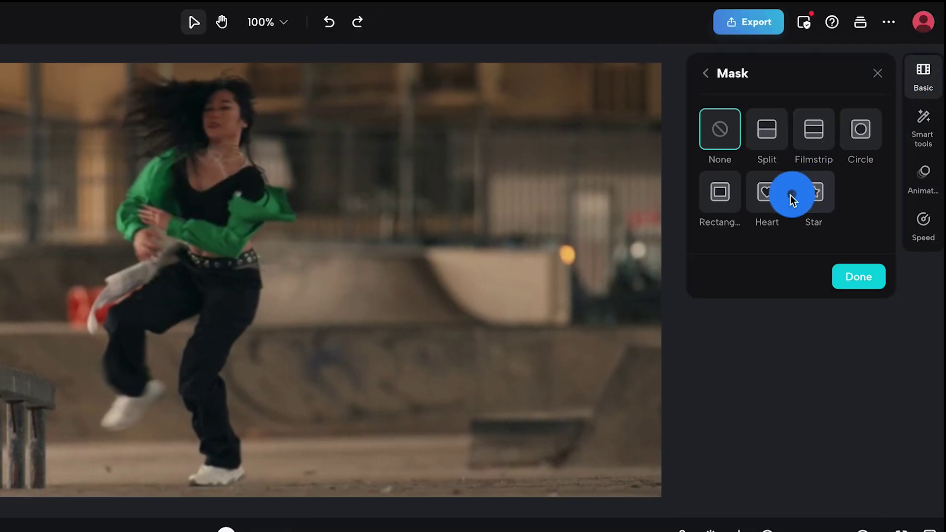
left_click(771, 137)
left_click(391, 290)
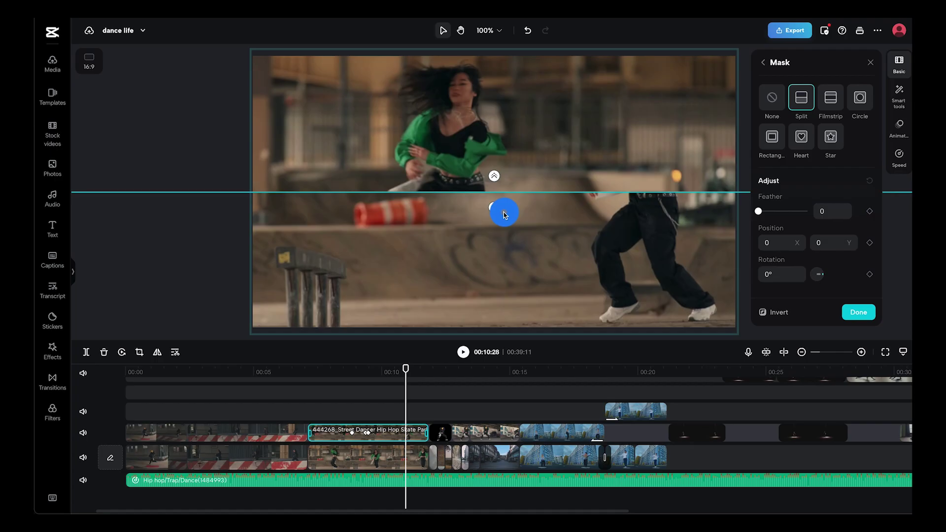
left_click_drag(279, 308, 411, 368)
left_click_drag(579, 247, 597, 180)
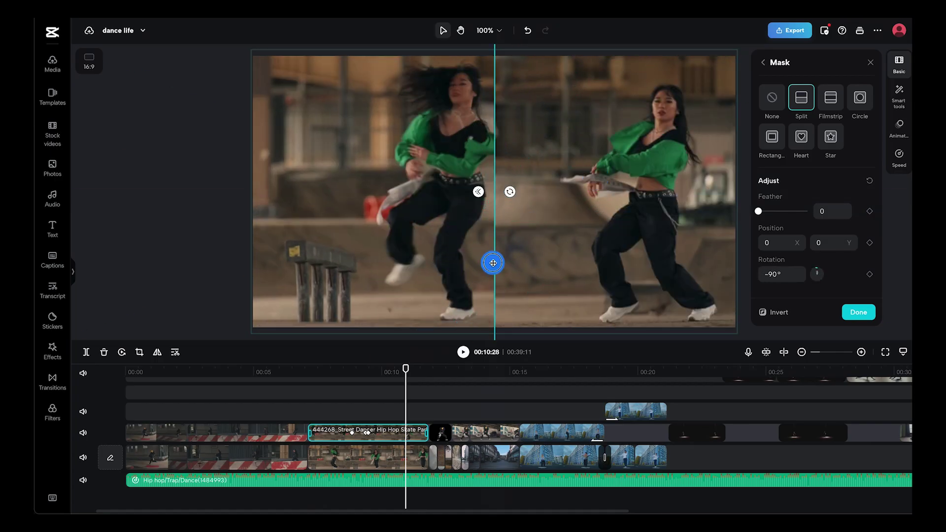
left_click_drag(493, 263, 507, 217)
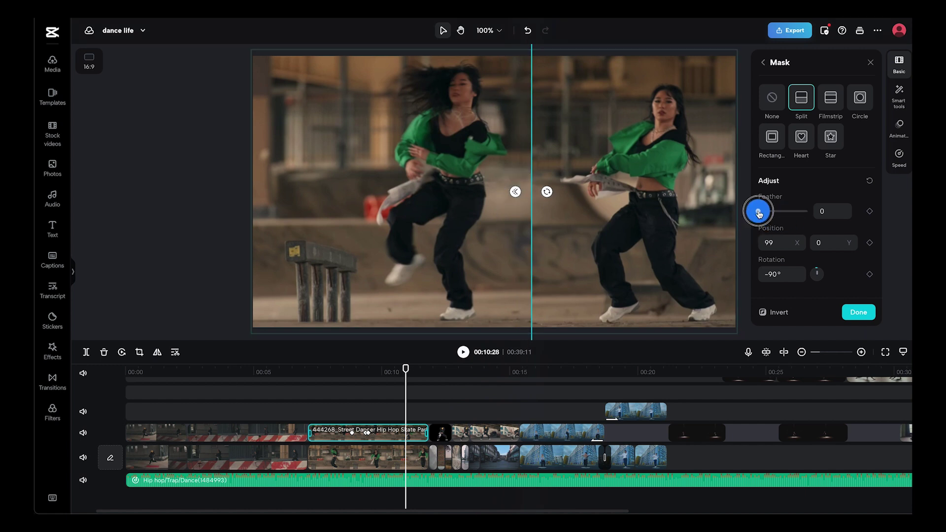